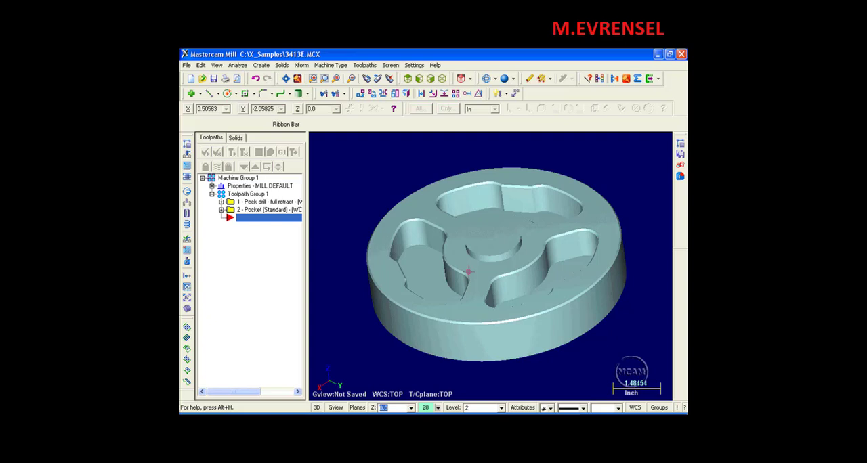
# Make level 4, chamfer wire, the main level and hide level 2, Solid
pyautogui.hotkey('alt', 'z')
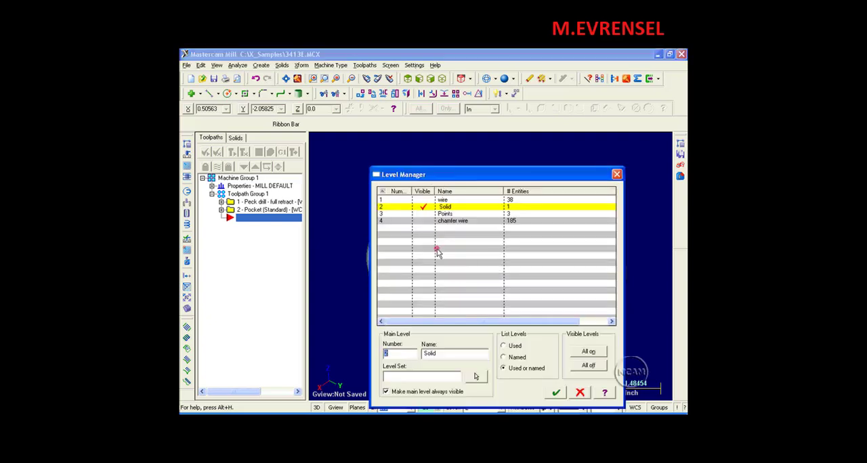
pyautogui.click(393, 226)
pyautogui.click(422, 207)
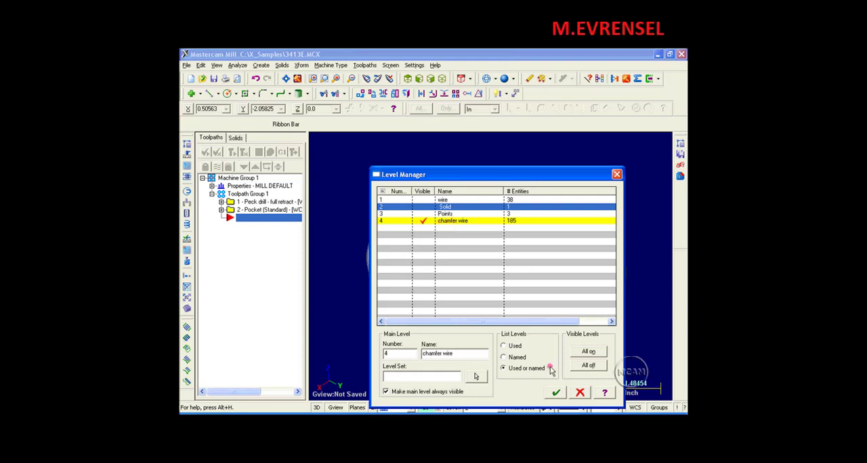
pyautogui.click(556, 393)
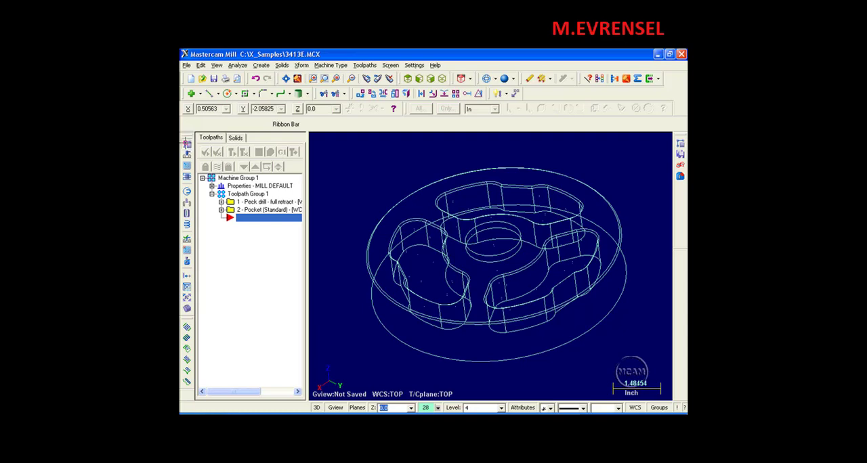
# Start a Contour toolpath with C-plane chaining and chain the part's outer top circle as the first contour
pyautogui.click(186, 144)
pyautogui.click(223, 115)
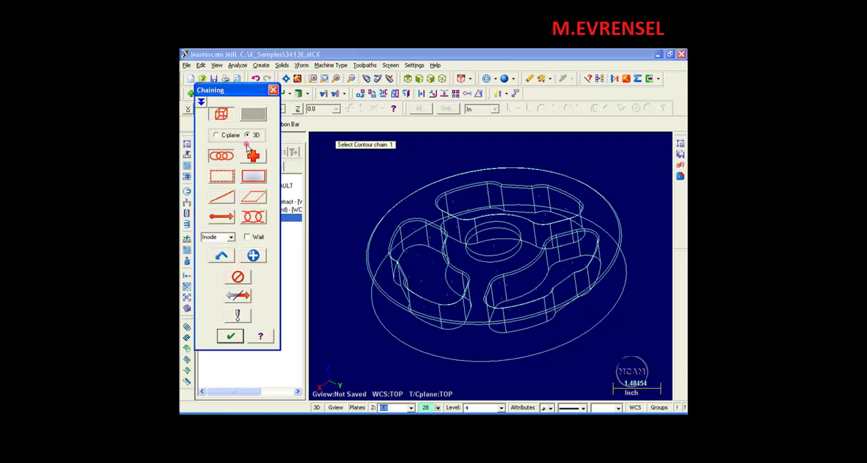
pyautogui.click(234, 136)
pyautogui.click(368, 285)
pyautogui.click(363, 266)
pyautogui.click(364, 262)
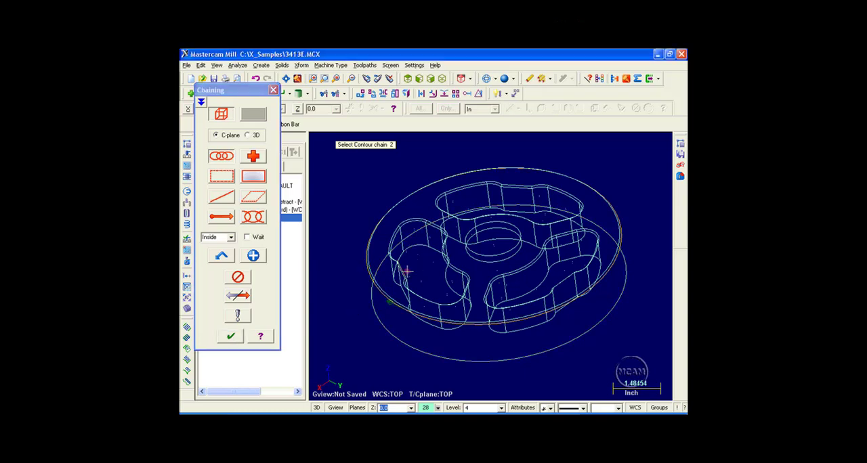
# Add the upper edge loop of the pocket on the part's left side as the second contour chain
pyautogui.scroll(2, 402, 269)
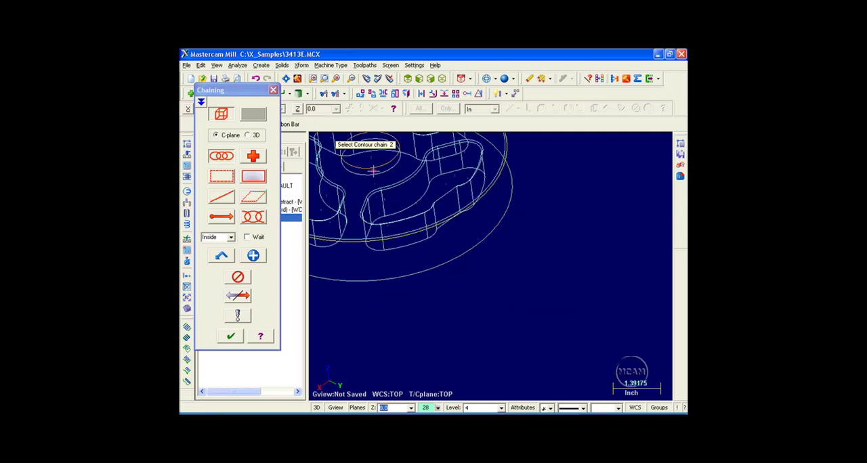
pyautogui.scroll(2, 402, 278)
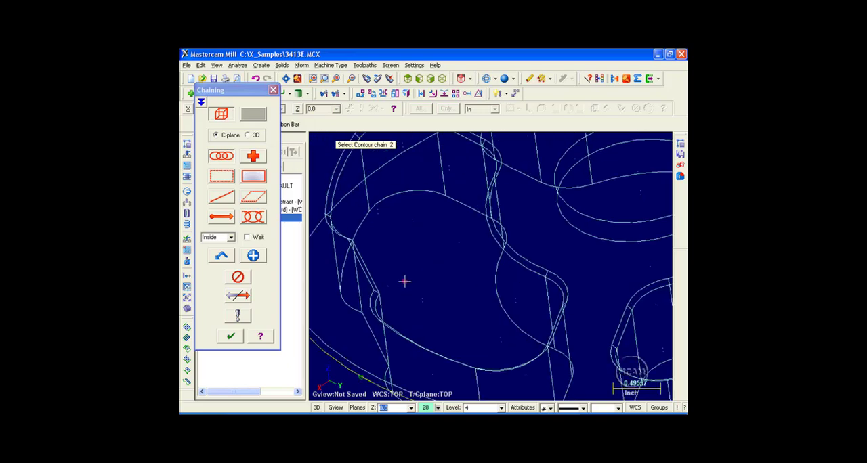
pyautogui.click(358, 245)
pyautogui.scroll(-2, 462, 283)
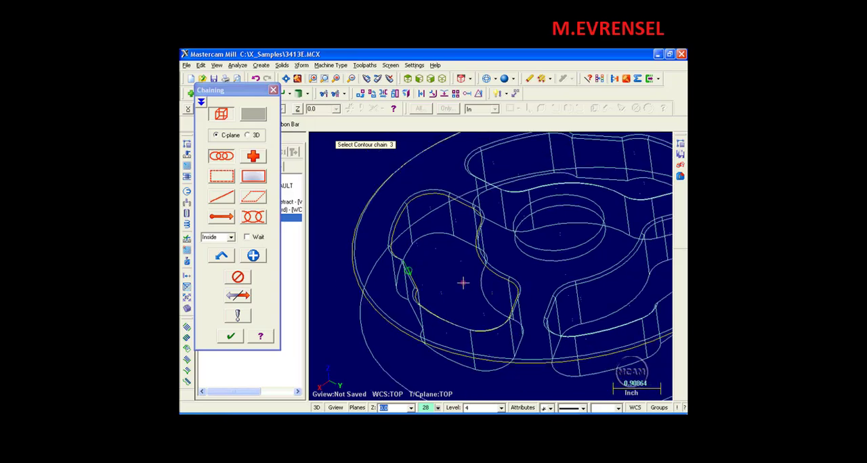
pyautogui.scroll(-1, 462, 283)
# Chain the upper edge loops of the two remaining pockets and accept the contour selection
pyautogui.moveTo(534, 226); pyautogui.dragTo(559, 279, button='middle')
pyautogui.scroll(2, 635, 356)
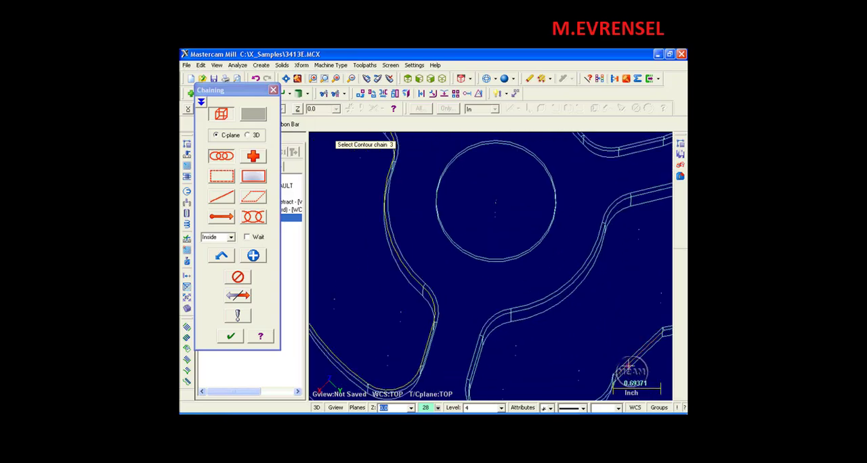
pyautogui.scroll(2, 602, 360)
pyautogui.scroll(-4, 602, 360)
pyautogui.click(527, 194)
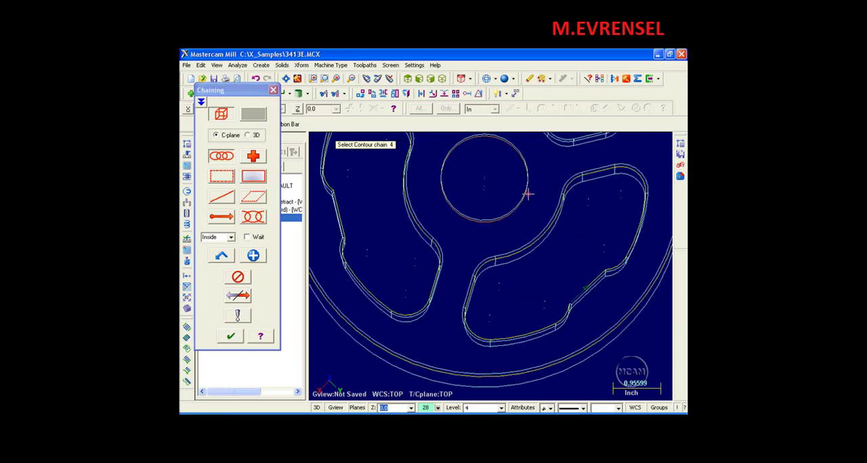
pyautogui.moveTo(527, 194); pyautogui.dragTo(456, 296, button='middle')
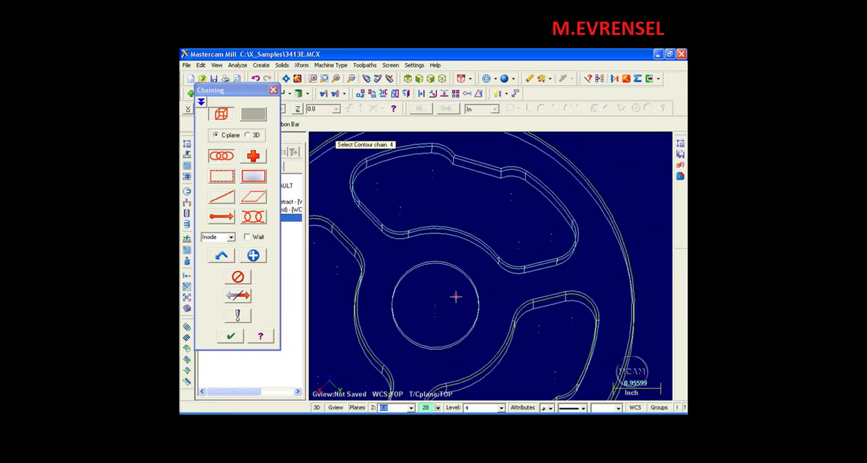
pyautogui.click(495, 169)
pyautogui.scroll(-2, 458, 261)
pyautogui.scroll(-2, 469, 251)
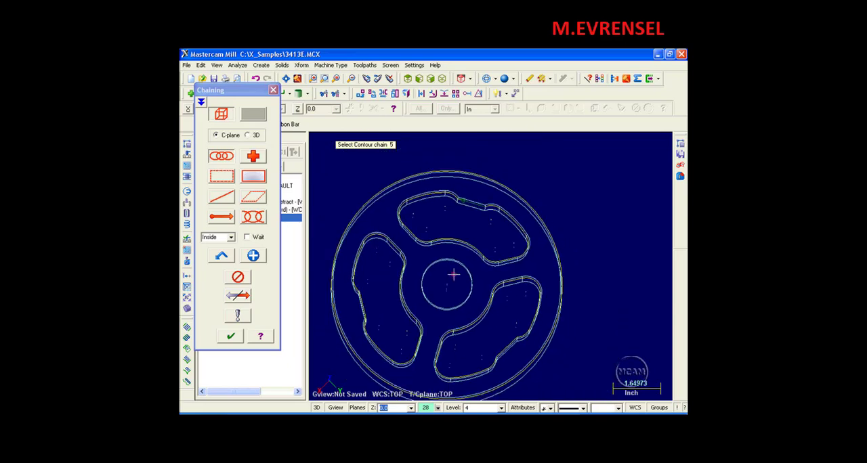
pyautogui.keyDown('shift'); pyautogui.moveTo(452, 281); pyautogui.dragTo(482, 220, button='middle'); pyautogui.keyUp('shift')
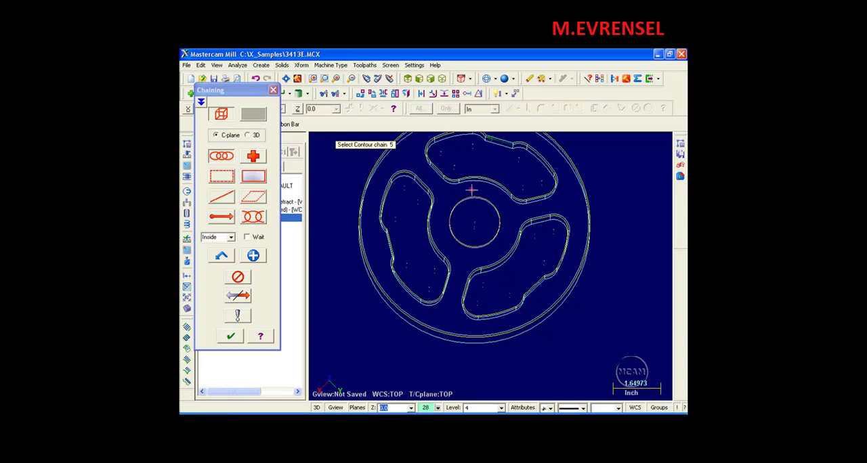
pyautogui.hotkey('alt', '7')
pyautogui.click(232, 337)
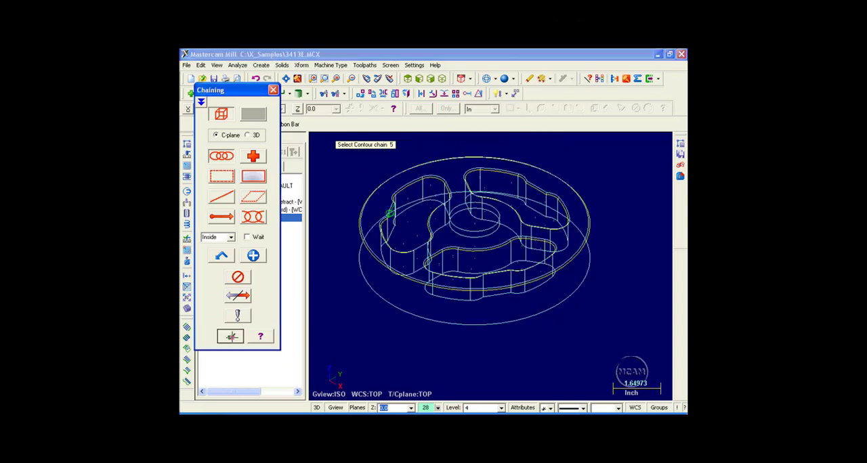
# Choose the 1/2 CHAMFER MILL, number 305, from the MILL_INCH.TOOLS library for the contour
pyautogui.click(308, 298)
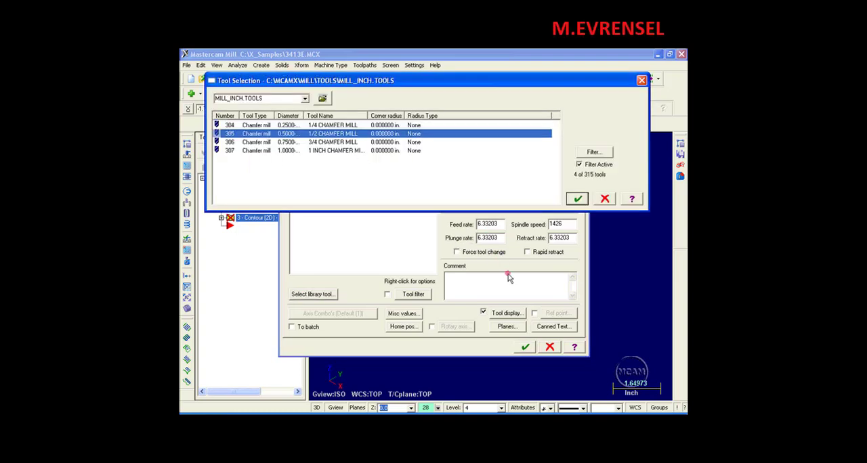
pyautogui.click(577, 198)
# Set the contour's absolute depth to 0.0 by picking an endpoint on a pocket's upper edge
pyautogui.click(360, 127)
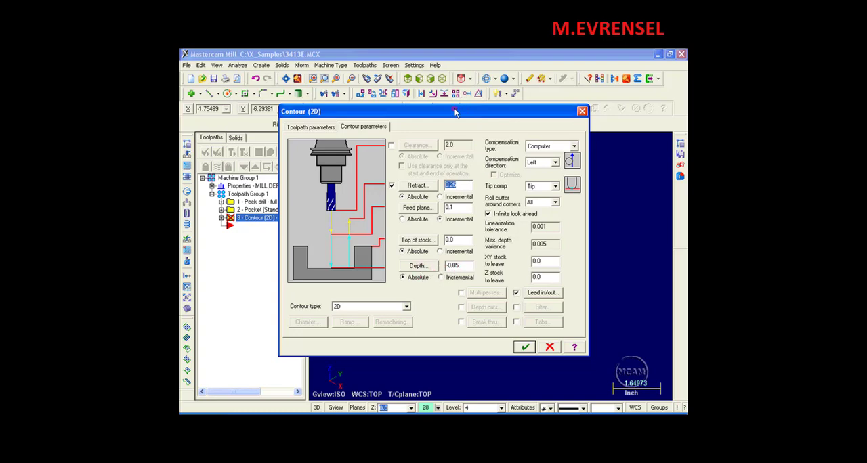
pyautogui.moveTo(455, 113); pyautogui.dragTo(406, 68)
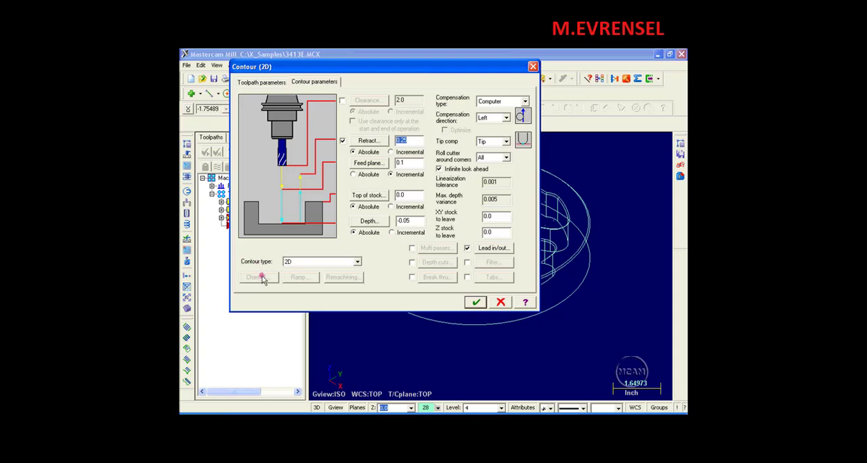
pyautogui.click(399, 221)
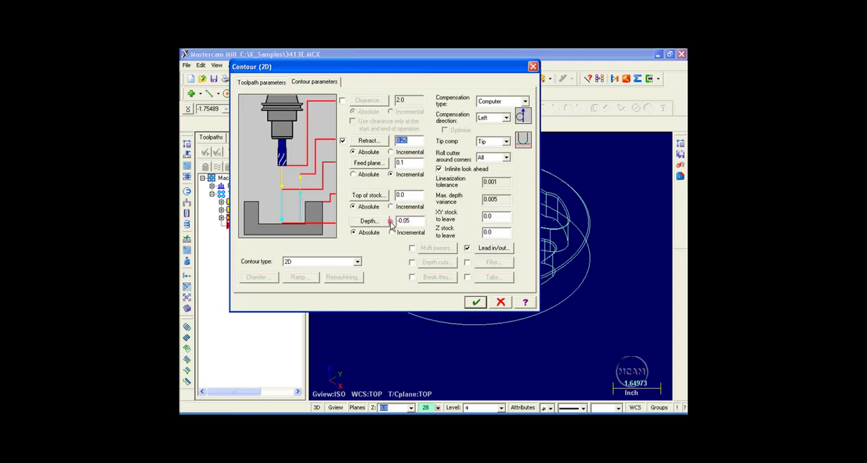
pyautogui.click(369, 221)
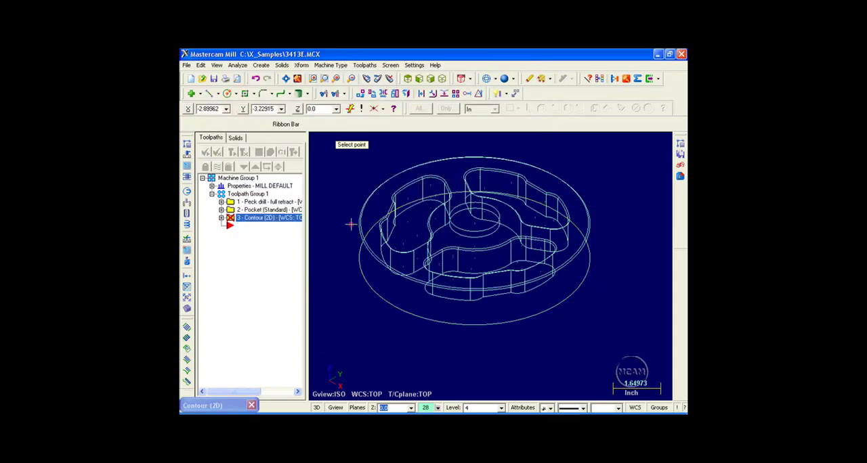
pyautogui.scroll(2, 447, 251)
pyautogui.scroll(4, 447, 251)
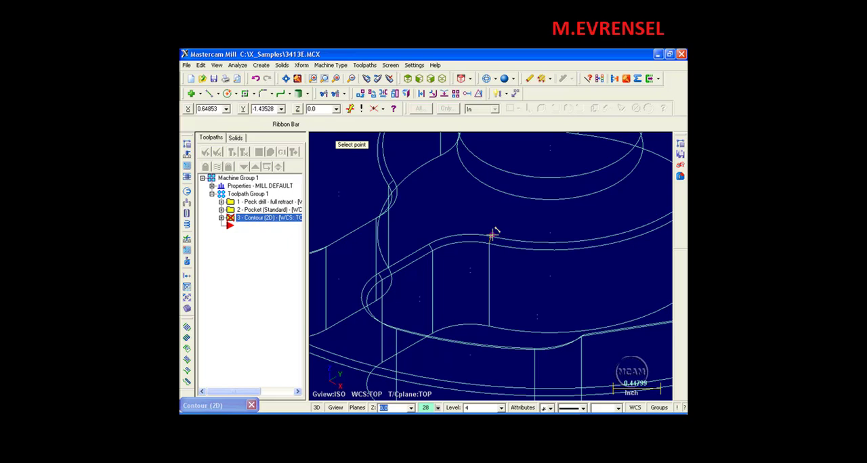
pyautogui.click(492, 234)
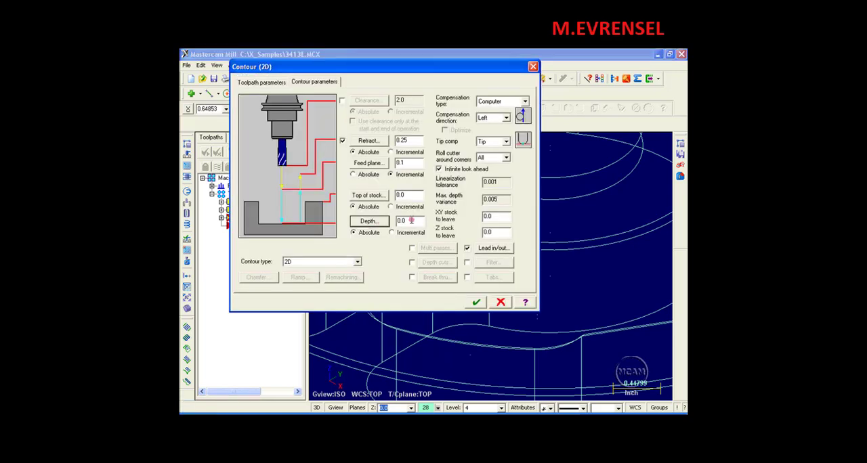
# Set the contour type to 2D chamfer with a chamfer width of .05
pyautogui.click(357, 261)
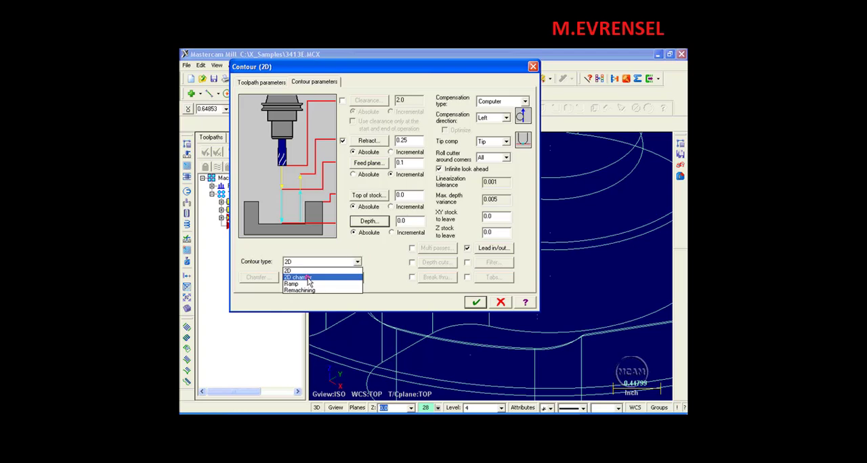
pyautogui.click(306, 277)
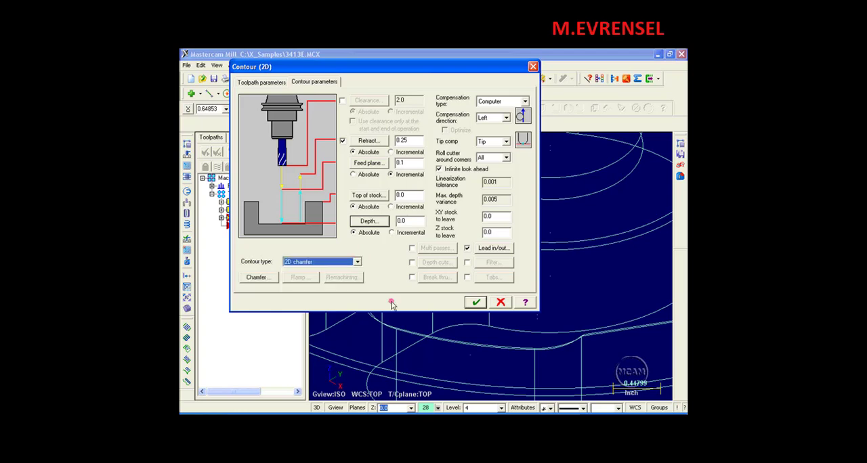
pyautogui.click(257, 279)
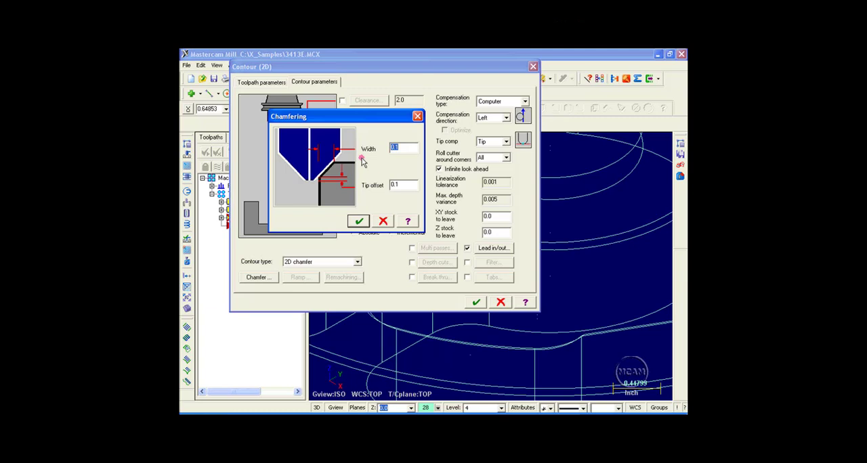
pyautogui.write('05')
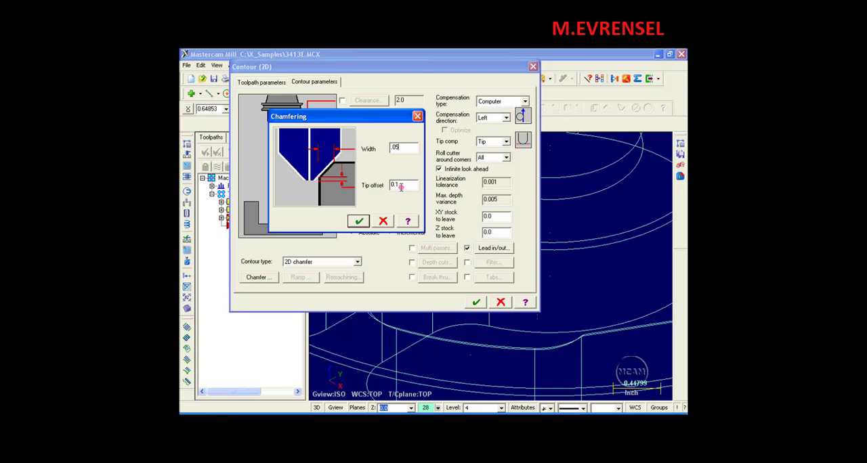
pyautogui.click(359, 221)
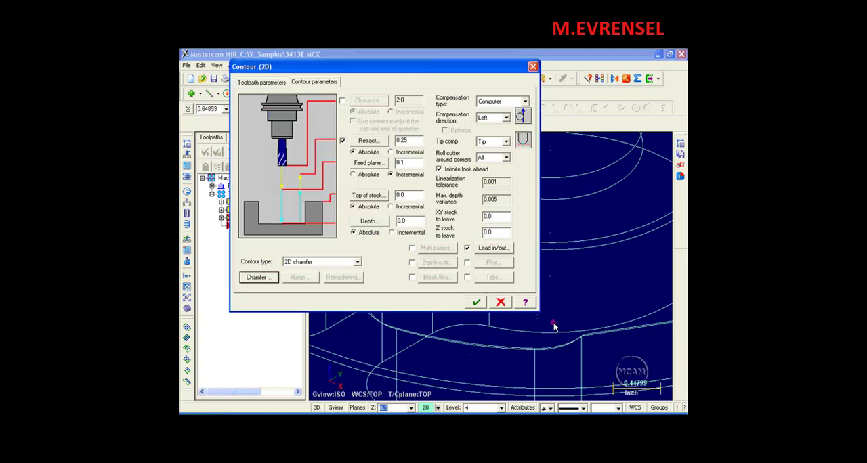
# Set the lead-in line length and arc radius to 30%, copy them to the exit, and generate the toolpath
pyautogui.click(492, 248)
pyautogui.moveTo(271, 134); pyautogui.dragTo(295, 148)
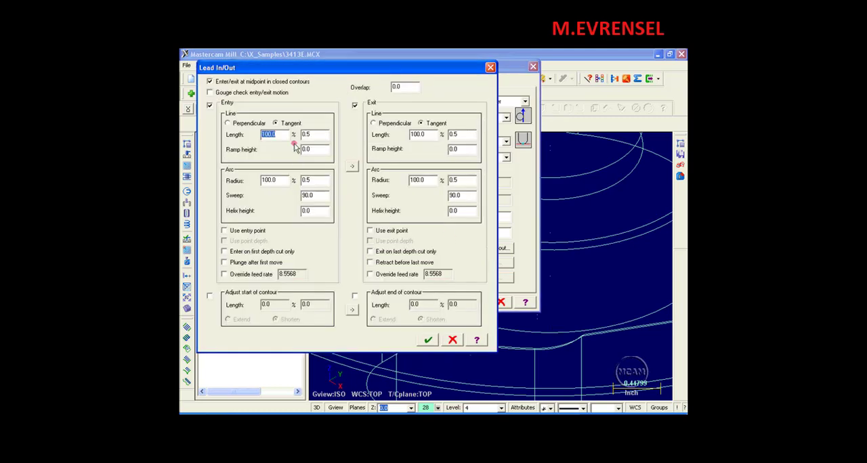
pyautogui.write('30')
pyautogui.moveTo(278, 180); pyautogui.dragTo(255, 180)
pyautogui.write('30')
pyautogui.click(352, 166)
pyautogui.click(428, 340)
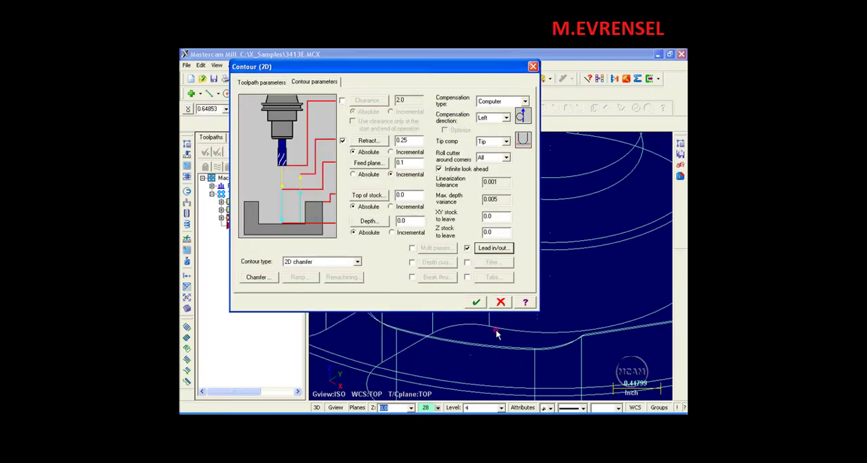
pyautogui.click(476, 302)
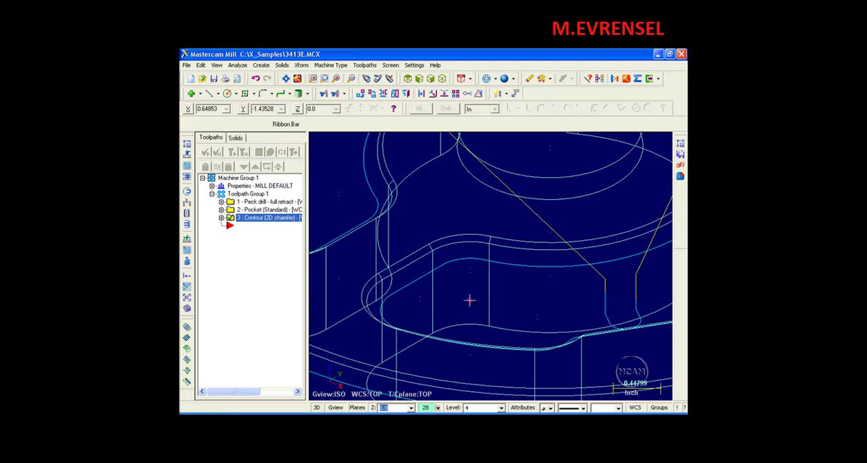
# Run the Verify simulation of the chamfer toolpath at maximum speed and inspect the chamfered edges up close
pyautogui.scroll(-4, 470, 300)
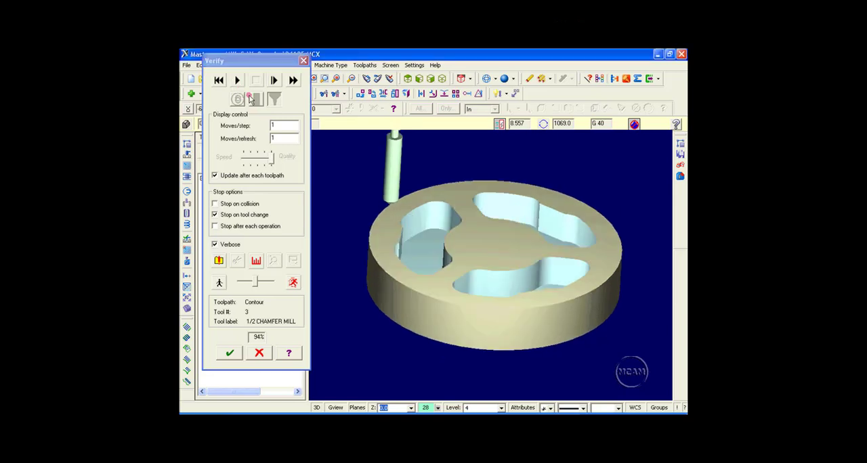
pyautogui.click(237, 80)
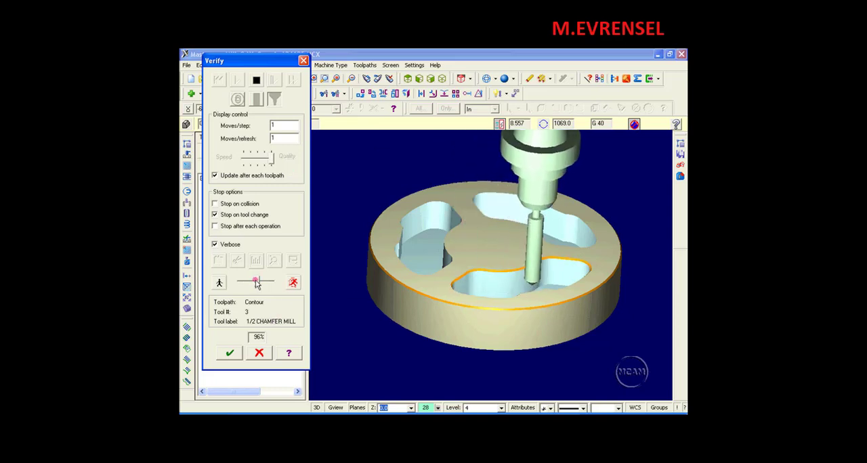
pyautogui.moveTo(255, 280); pyautogui.dragTo(270, 282)
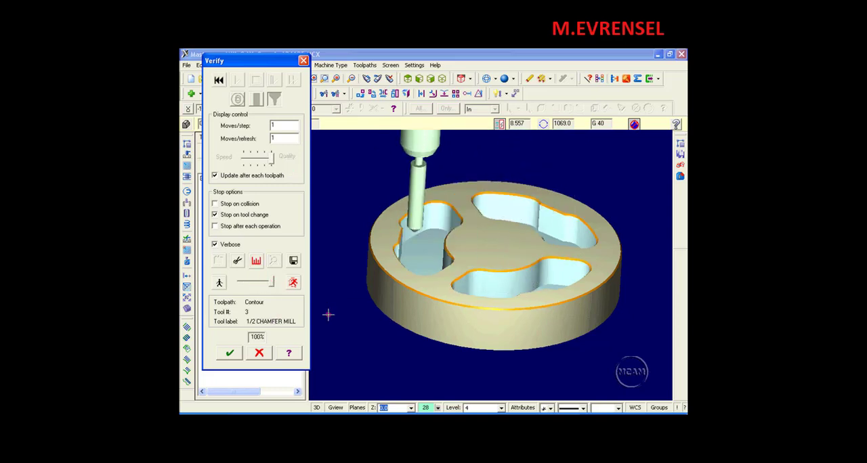
pyautogui.scroll(3, 534, 236)
pyautogui.moveTo(501, 240)
pyautogui.mouseDown(button='middle')
pyautogui.moveTo(507, 234)
pyautogui.moveTo(449, 244)
pyautogui.moveTo(527, 224)
pyautogui.moveTo(502, 234)
pyautogui.mouseUp(button='middle')
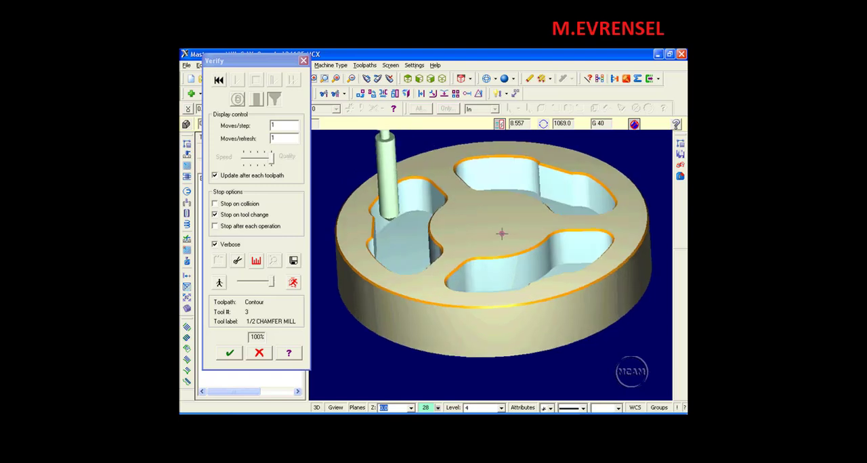